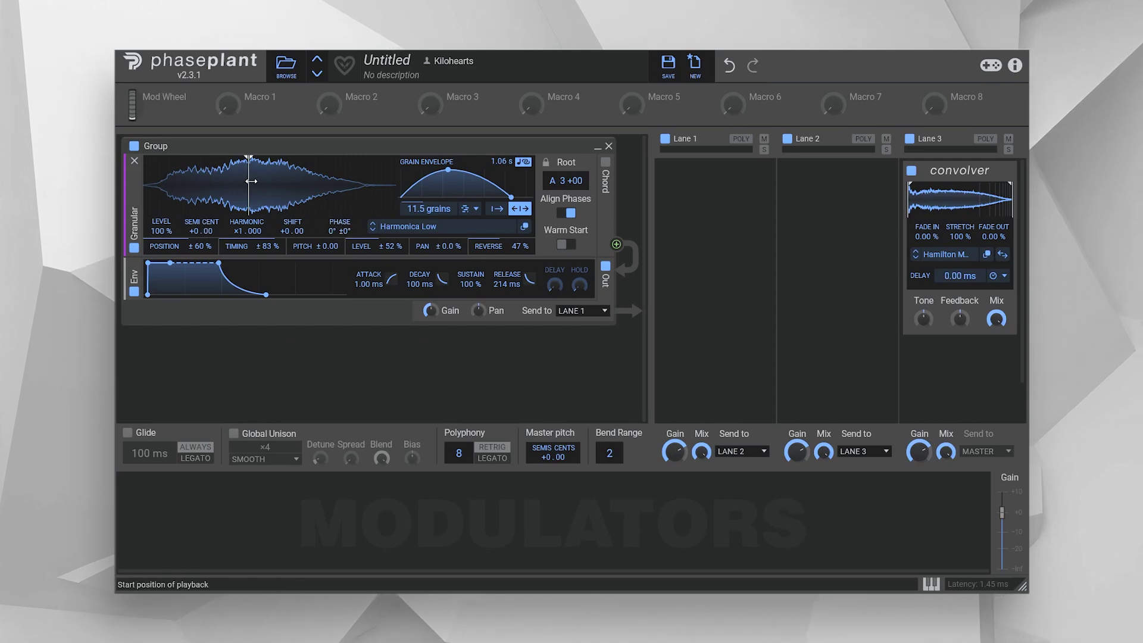
Shift the granular playback start line slightly left, so the sample plays from earlier.
{"action": "left_click_drag", "start_coordinate": [247, 182], "coordinate": [254, 181]}
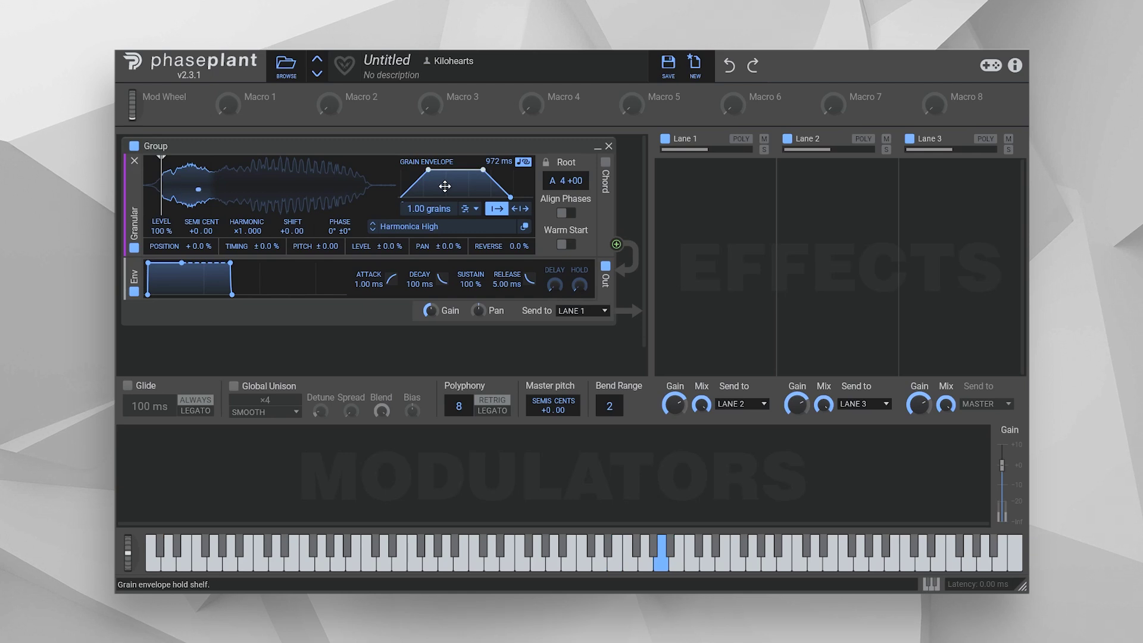
Reshape the grain envelope into a decay, try SYNC spawning, then settle on free RATE spawning.
{"action": "left_click_drag", "start_coordinate": [434, 174], "coordinate": [406, 171]}
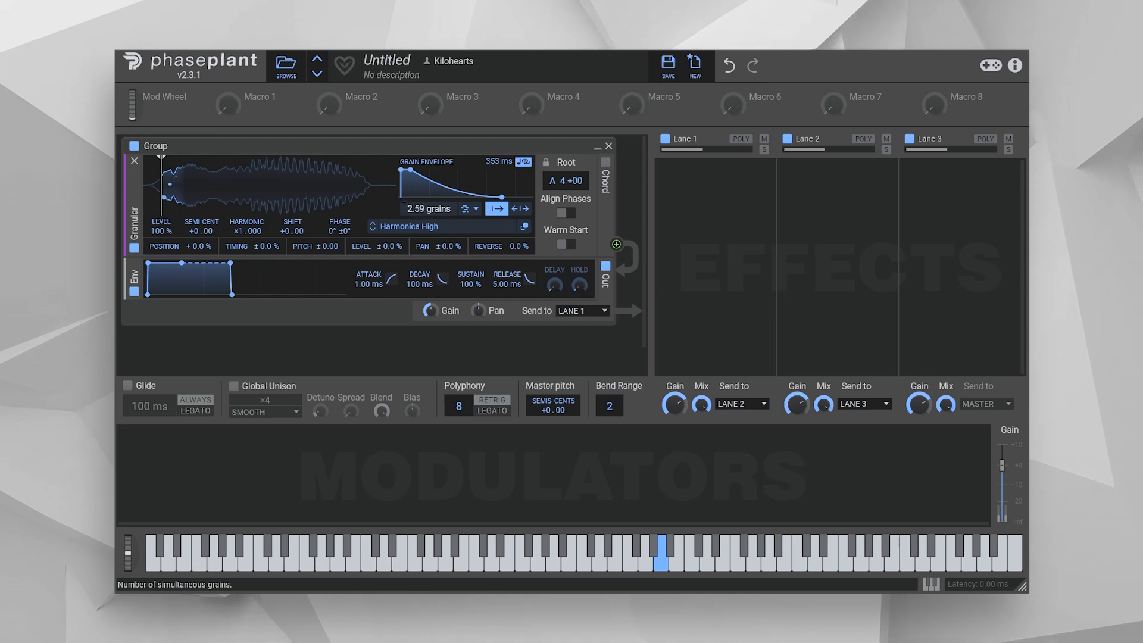
{"action": "left_click", "coordinate": [470, 209]}
{"action": "left_click", "coordinate": [482, 228]}
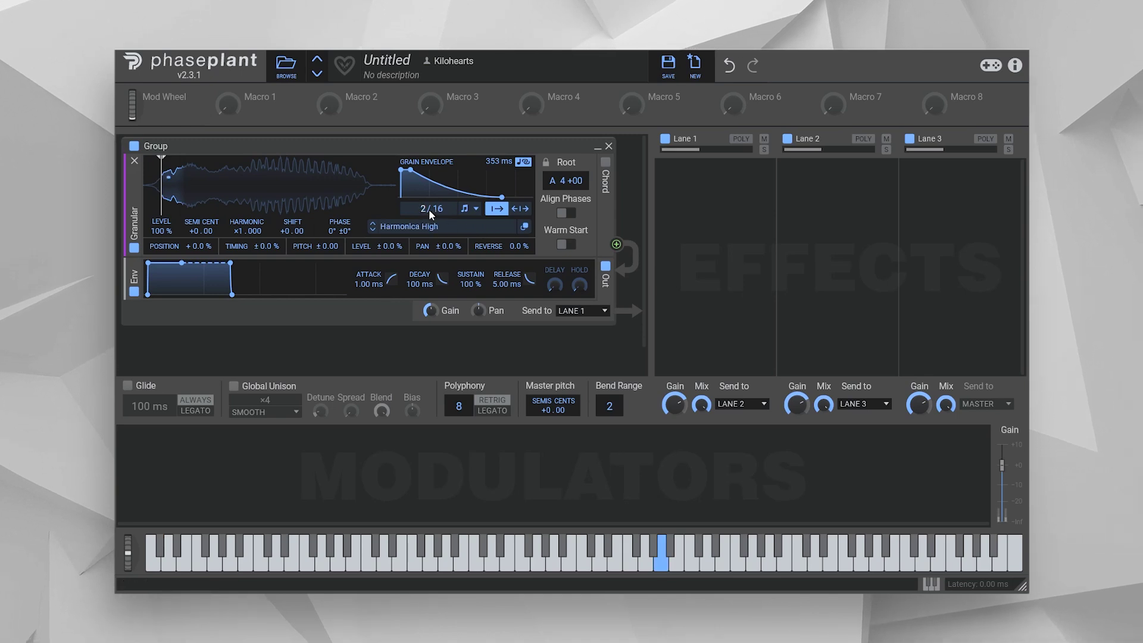
{"action": "left_click", "coordinate": [471, 209]}
{"action": "left_click", "coordinate": [497, 208]}
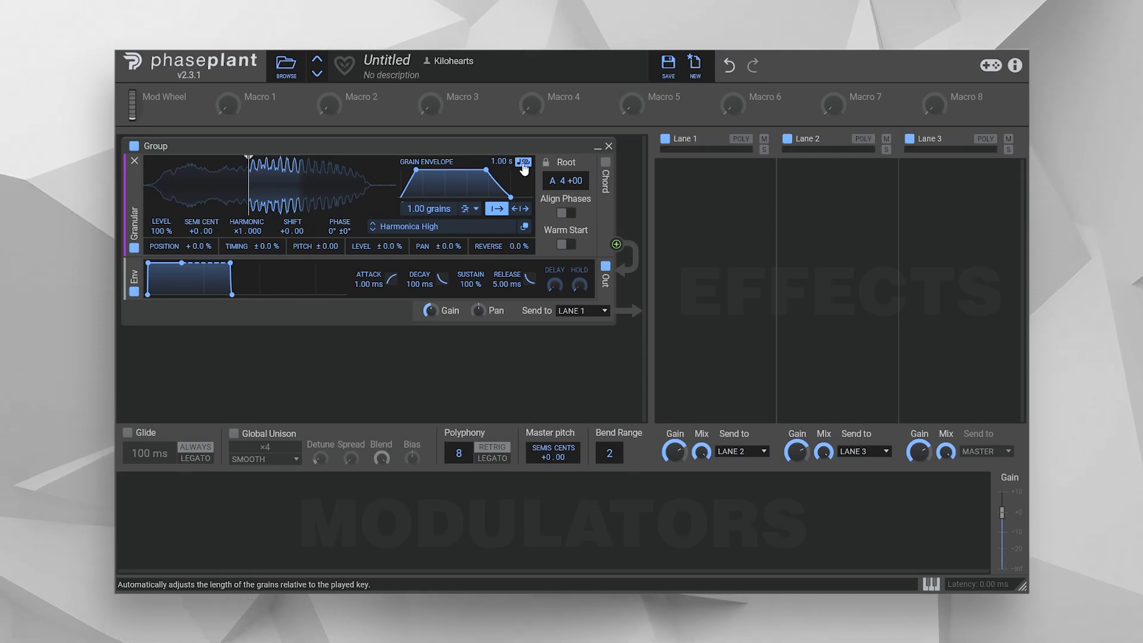
Toggle grain-length key tracking off and back on, shortening grains to 238 ms.
{"action": "left_click", "coordinate": [522, 163]}
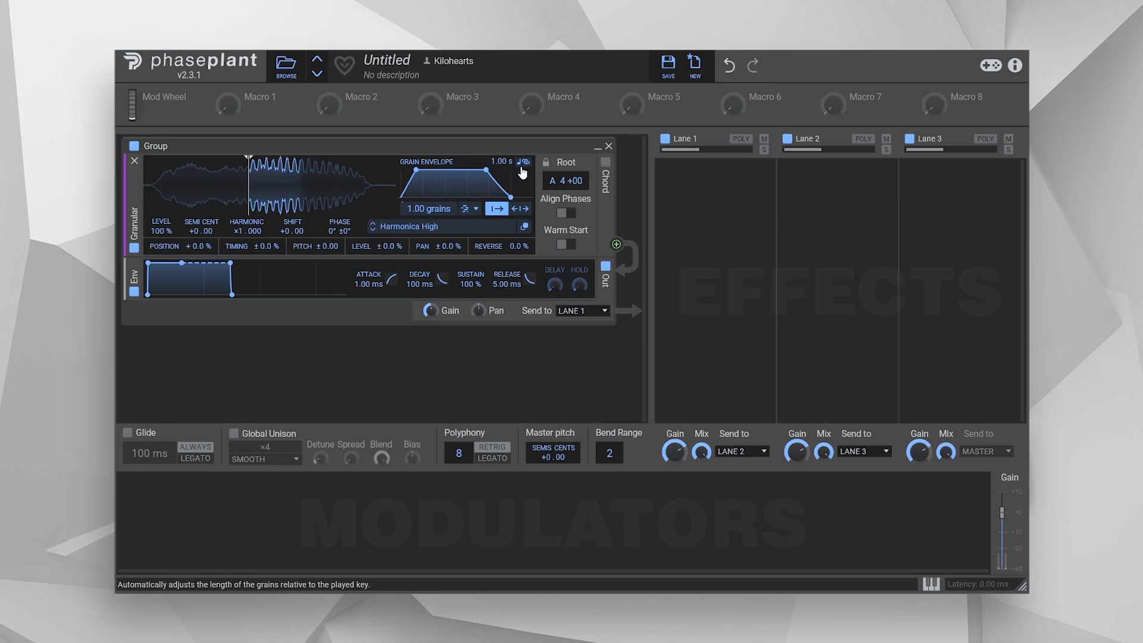
{"action": "left_click", "coordinate": [523, 164]}
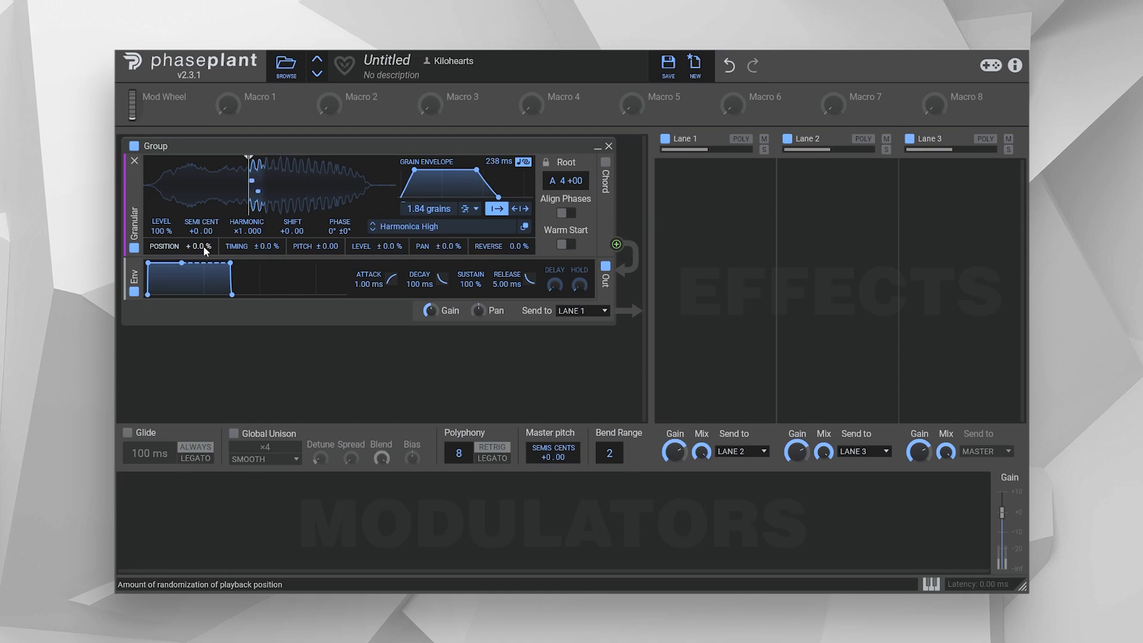
Randomize grain position by 21% in bipolar mode and grain timing by 68%.
{"action": "left_click_drag", "start_coordinate": [202, 245], "coordinate": [202, 228]}
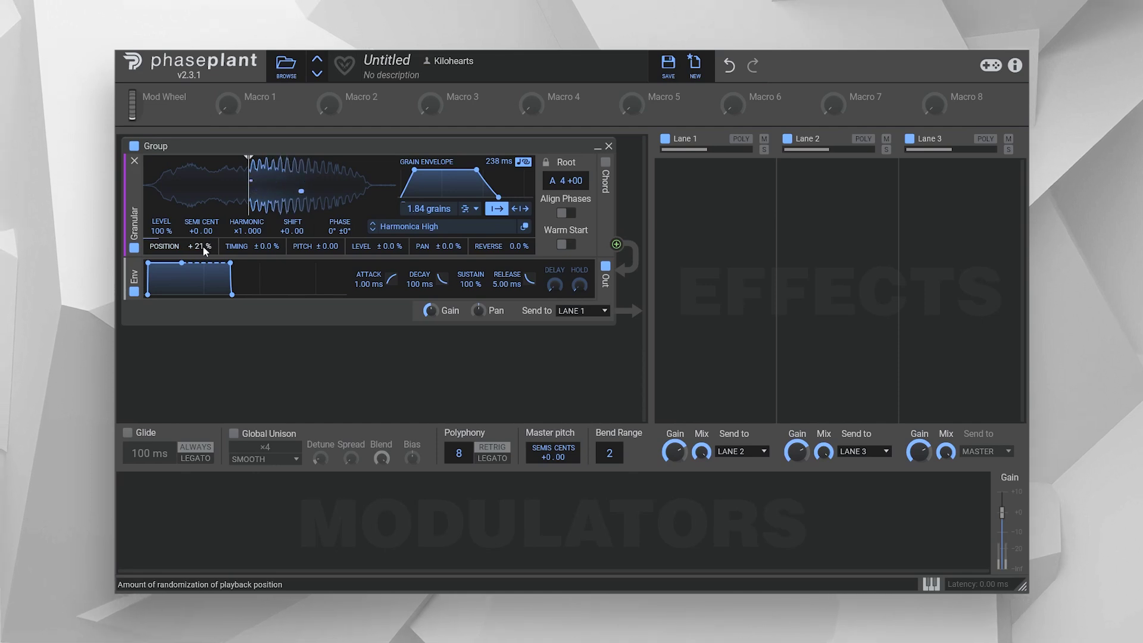
{"action": "left_click", "coordinate": [522, 211]}
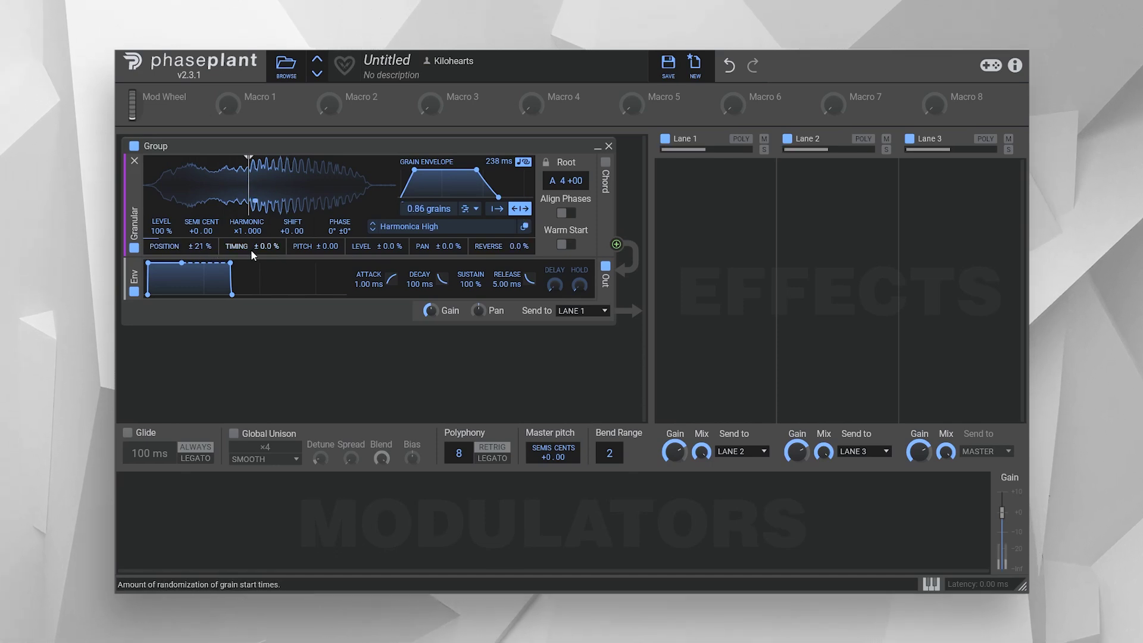
{"action": "left_click_drag", "start_coordinate": [252, 254], "coordinate": [255, 255]}
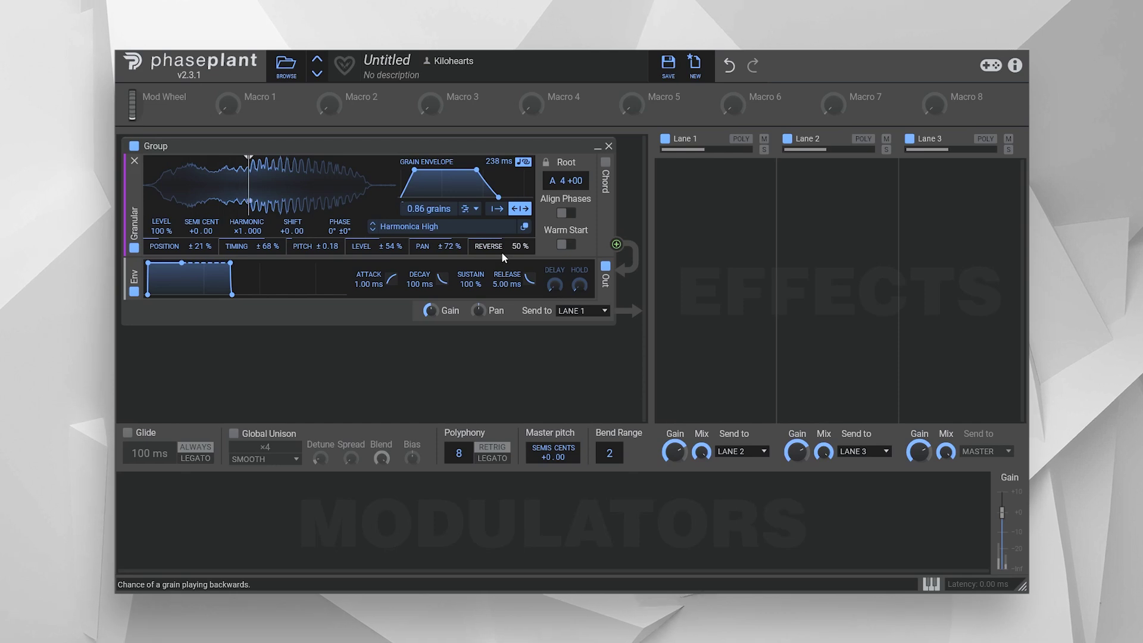
Step through samples from Harmonica Low onward to Electric Distorted.
{"action": "left_click", "coordinate": [373, 230]}
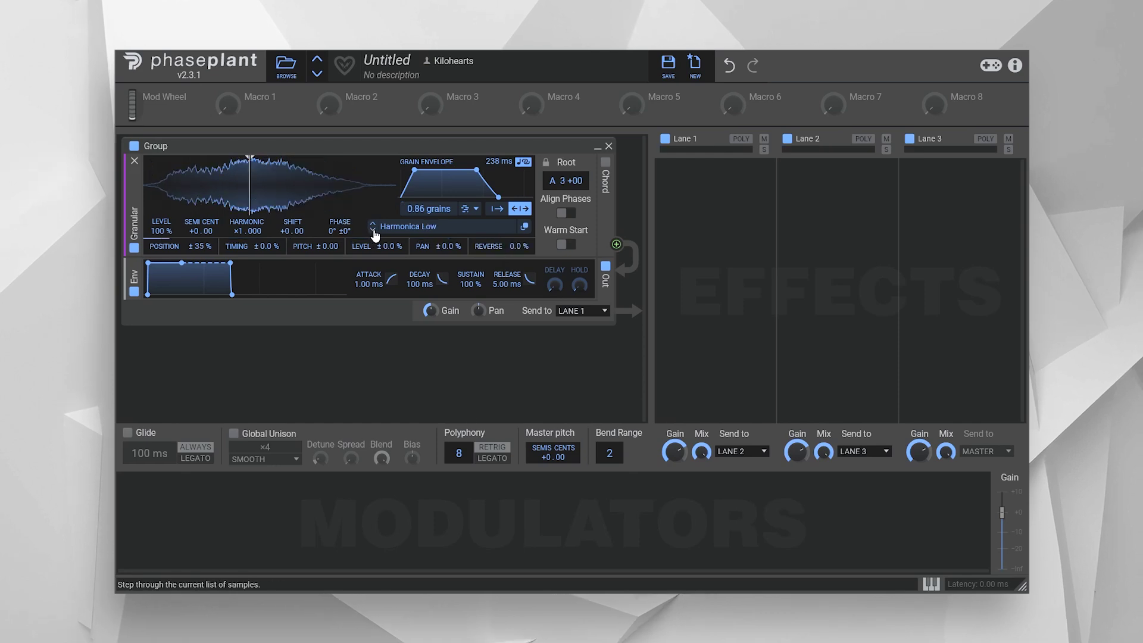
{"action": "left_click", "coordinate": [373, 230]}
{"action": "left_click", "coordinate": [373, 230]}
{"action": "left_click", "coordinate": [373, 230]}
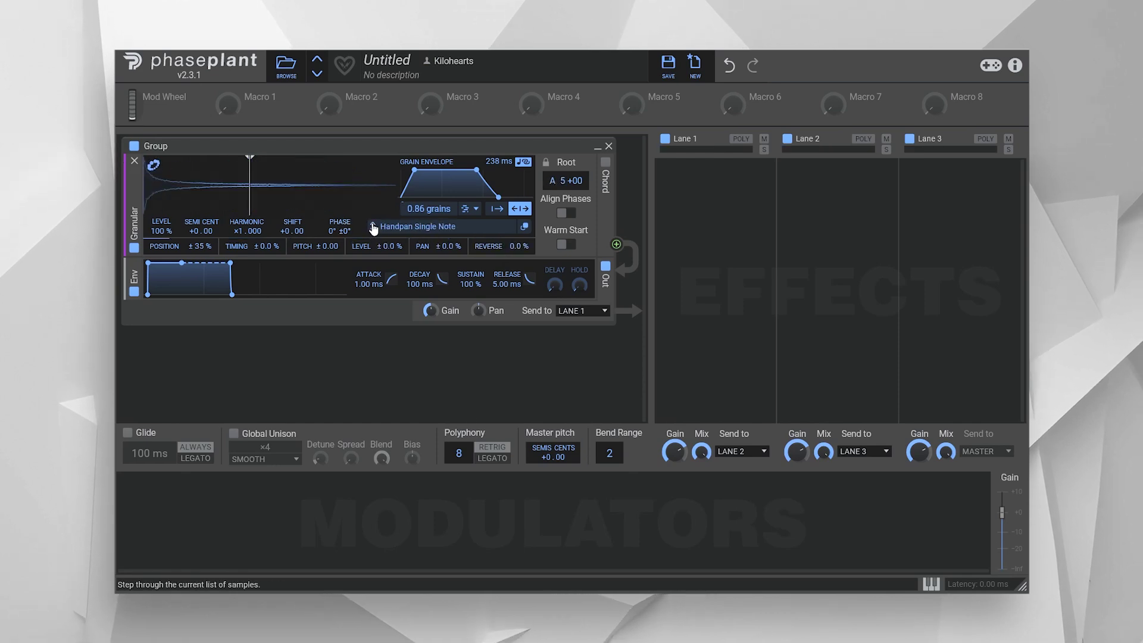
Load the Piano Short sample from the sample browser and open it for editing.
{"action": "left_click", "coordinate": [435, 231]}
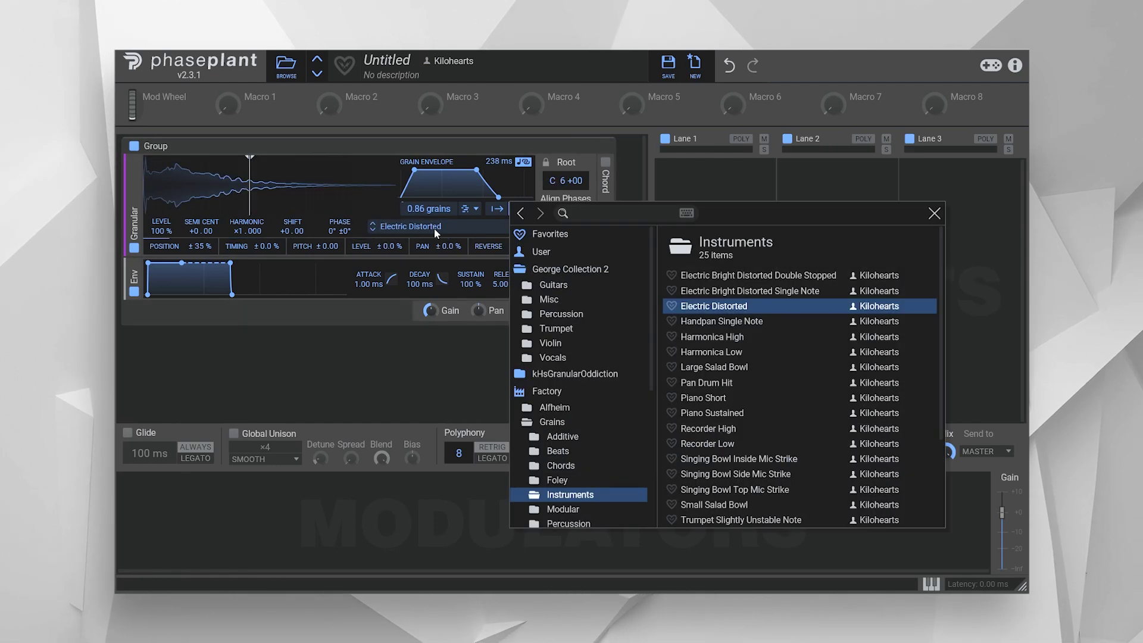
{"action": "double_click", "coordinate": [708, 399]}
{"action": "left_click", "coordinate": [525, 229]}
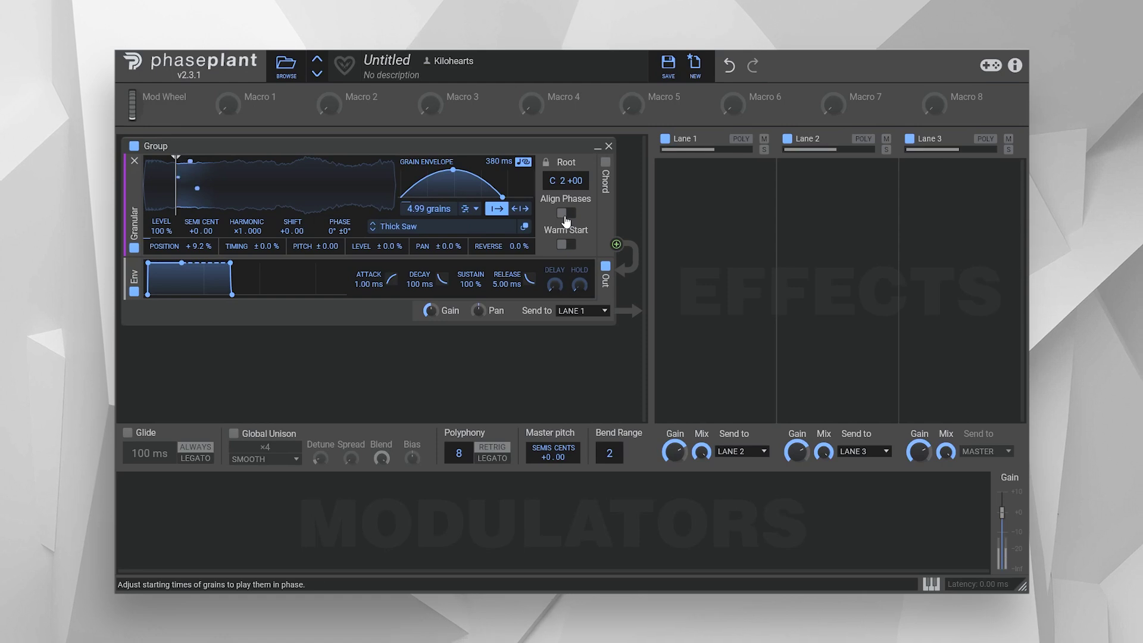
Turn Align Phases on, off, and back on to compare the grain sound.
{"action": "left_click", "coordinate": [565, 214]}
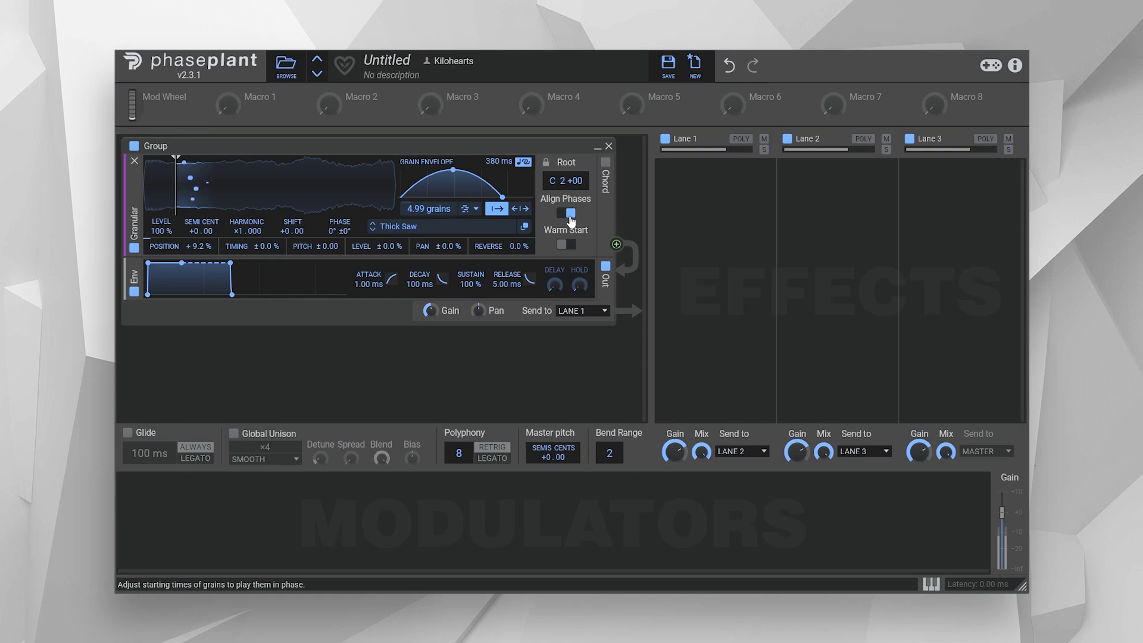
{"action": "left_click", "coordinate": [562, 214]}
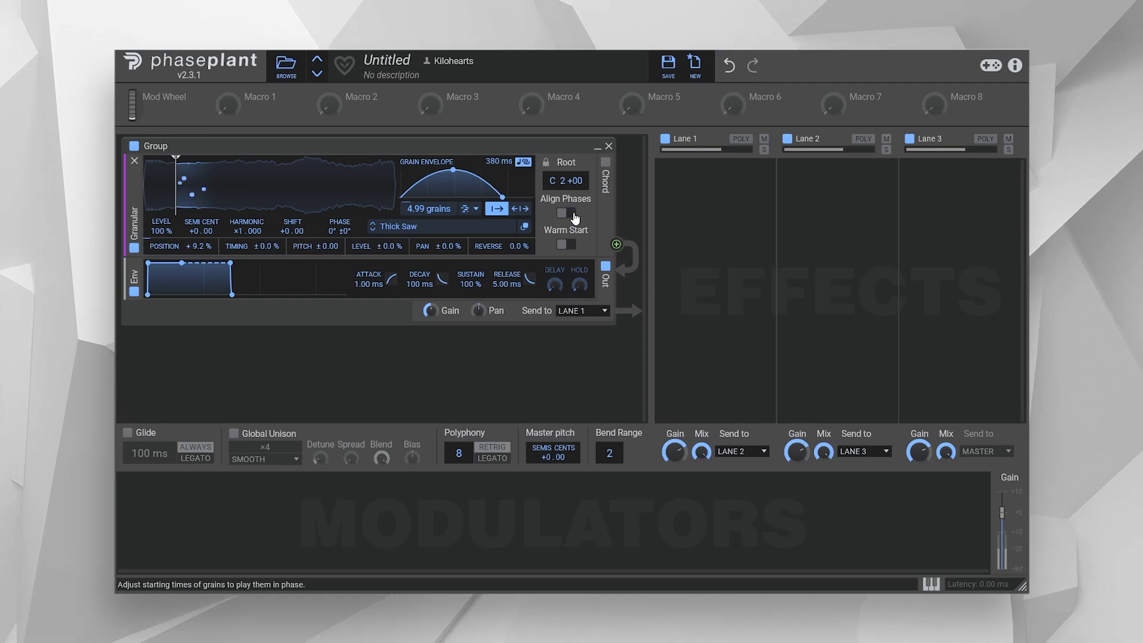
{"action": "left_click", "coordinate": [564, 214]}
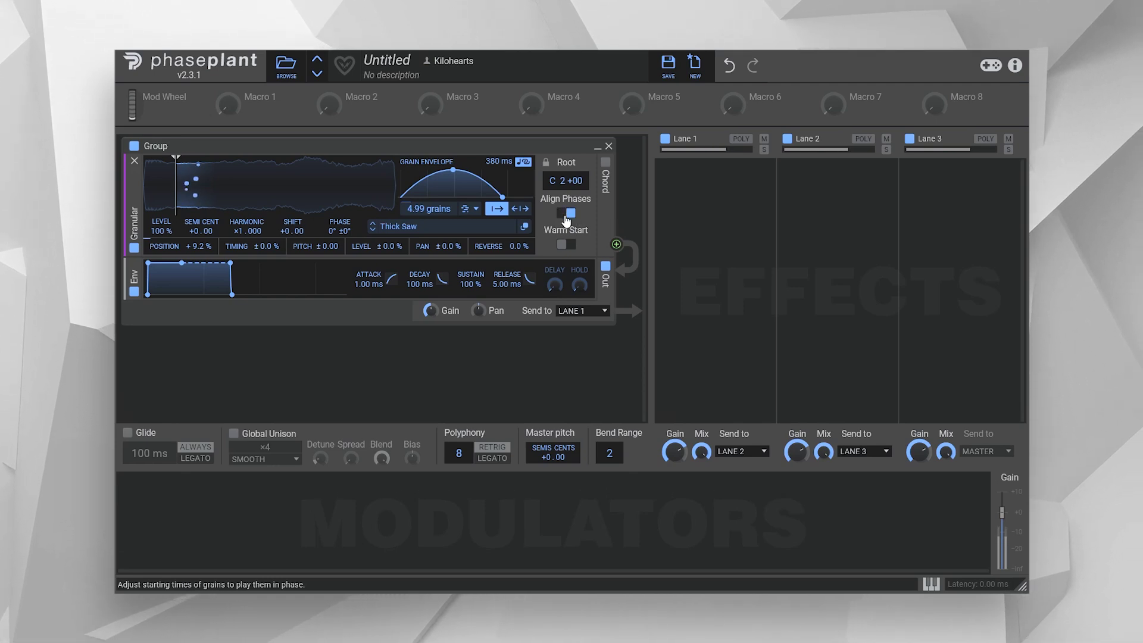
Load the Boiling Oil Foley sample and re-enable Align Phases for it.
{"action": "left_click", "coordinate": [441, 226]}
{"action": "left_click", "coordinate": [680, 276]}
{"action": "double_click", "coordinate": [681, 277]}
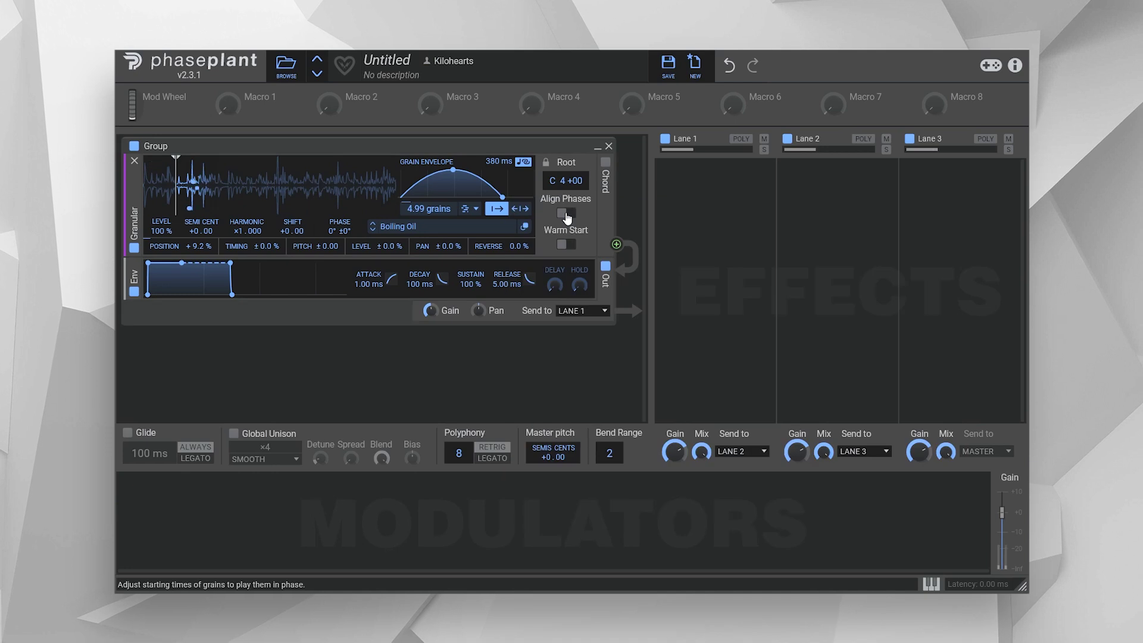
{"action": "left_click", "coordinate": [569, 214]}
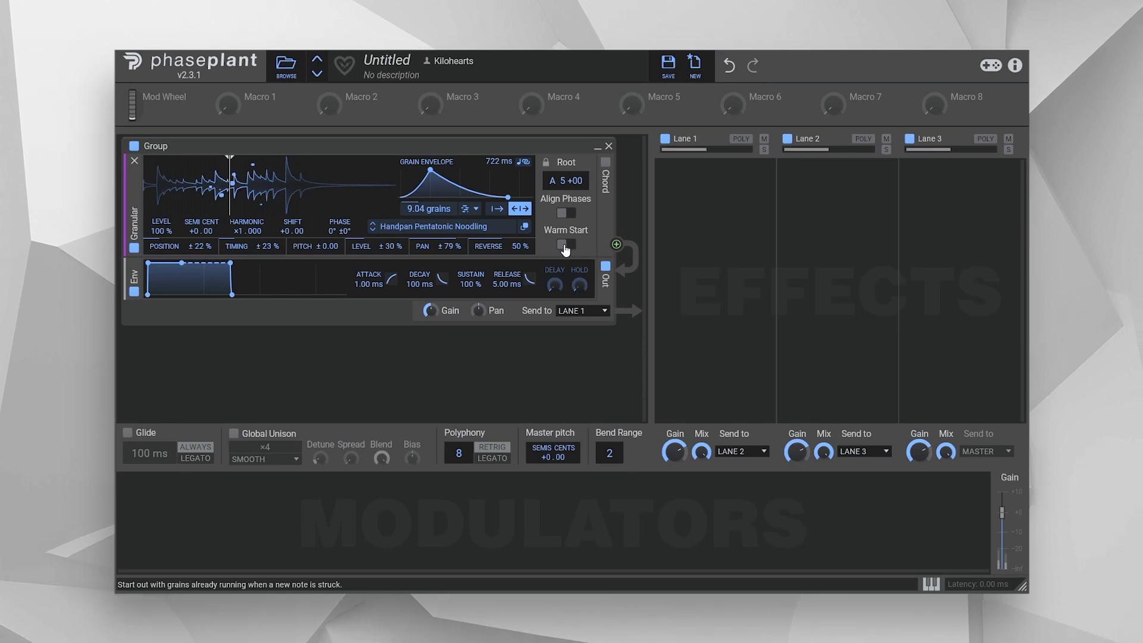
Turn on Warm Start so grains are already running when each note begins.
{"action": "left_click", "coordinate": [565, 245]}
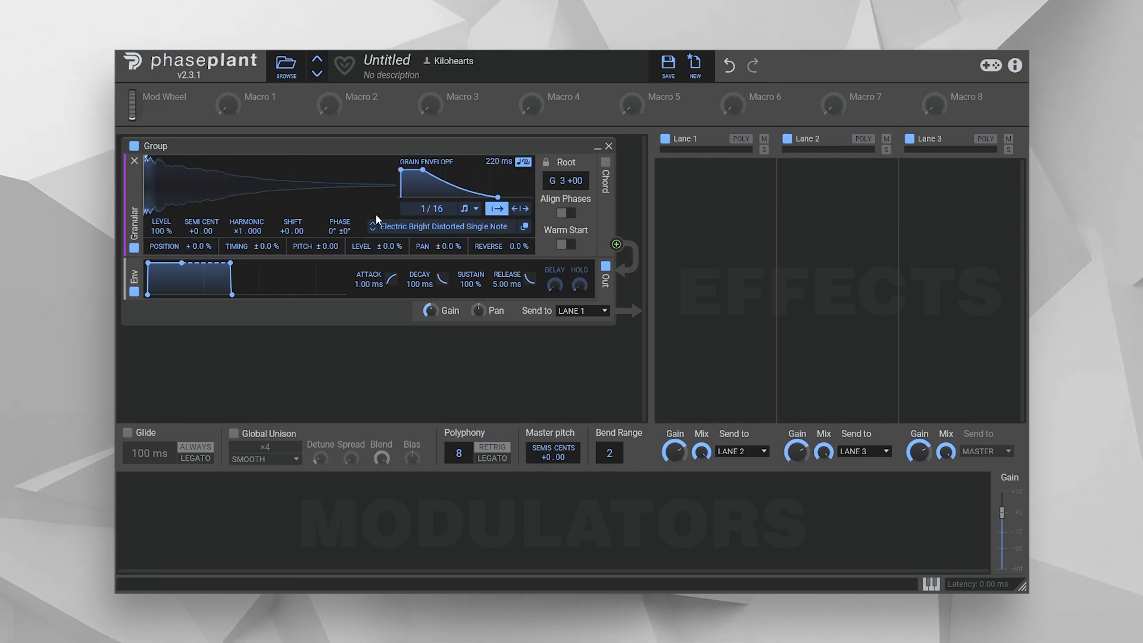
Enable Chord, compare down, up-and-down and random strums, keep up-and-down, then view chord types.
{"action": "left_click", "coordinate": [605, 161]}
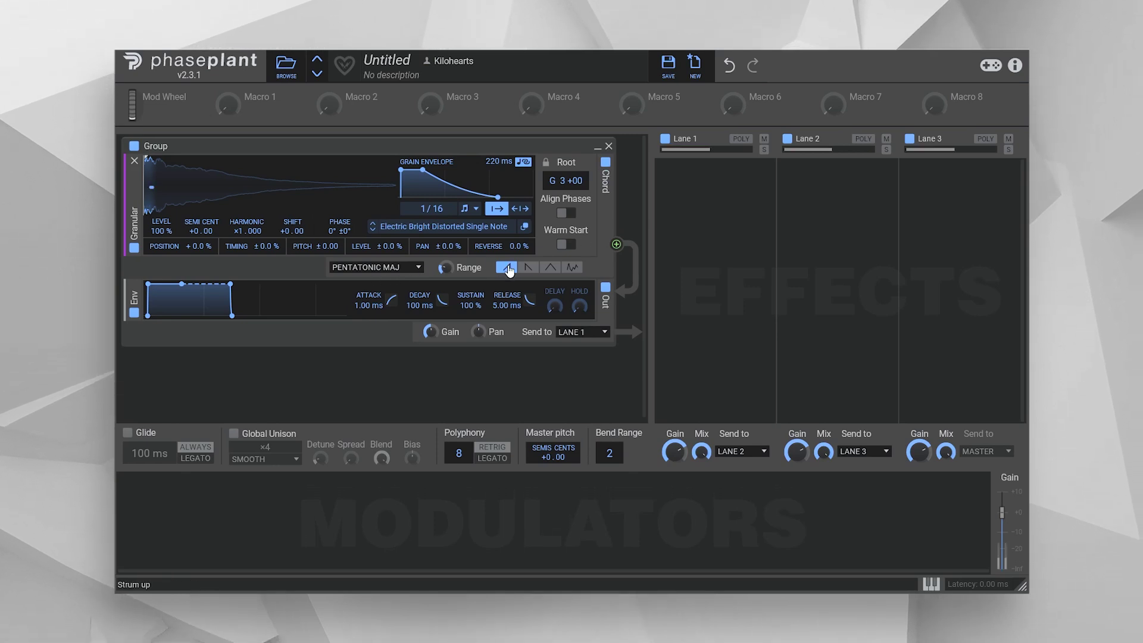
{"action": "left_click", "coordinate": [528, 267]}
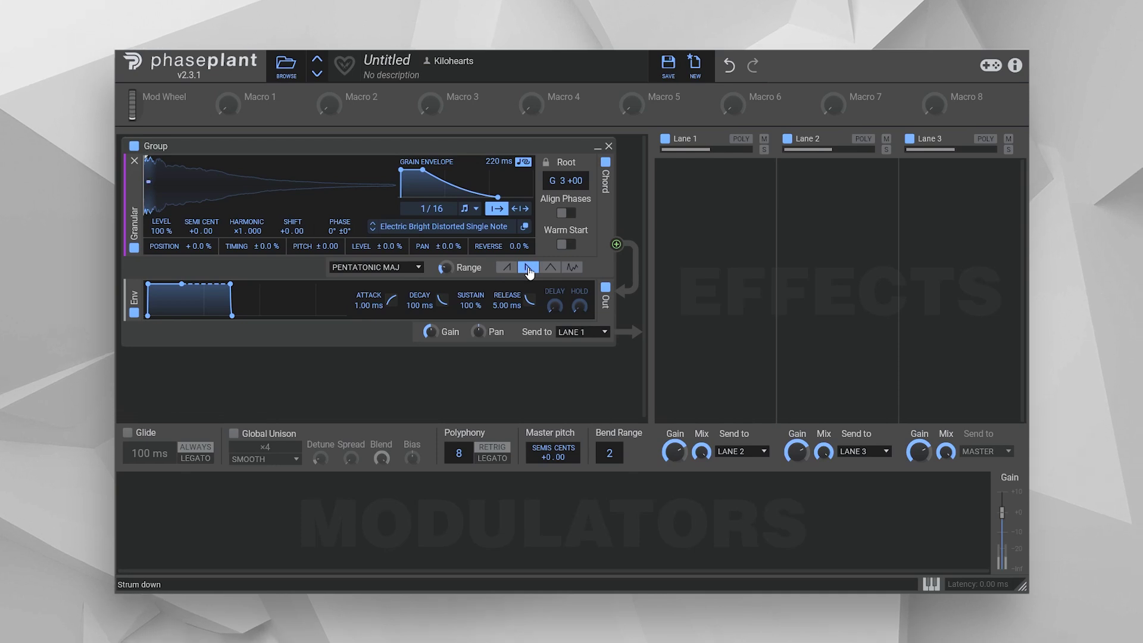
{"action": "left_click", "coordinate": [548, 269]}
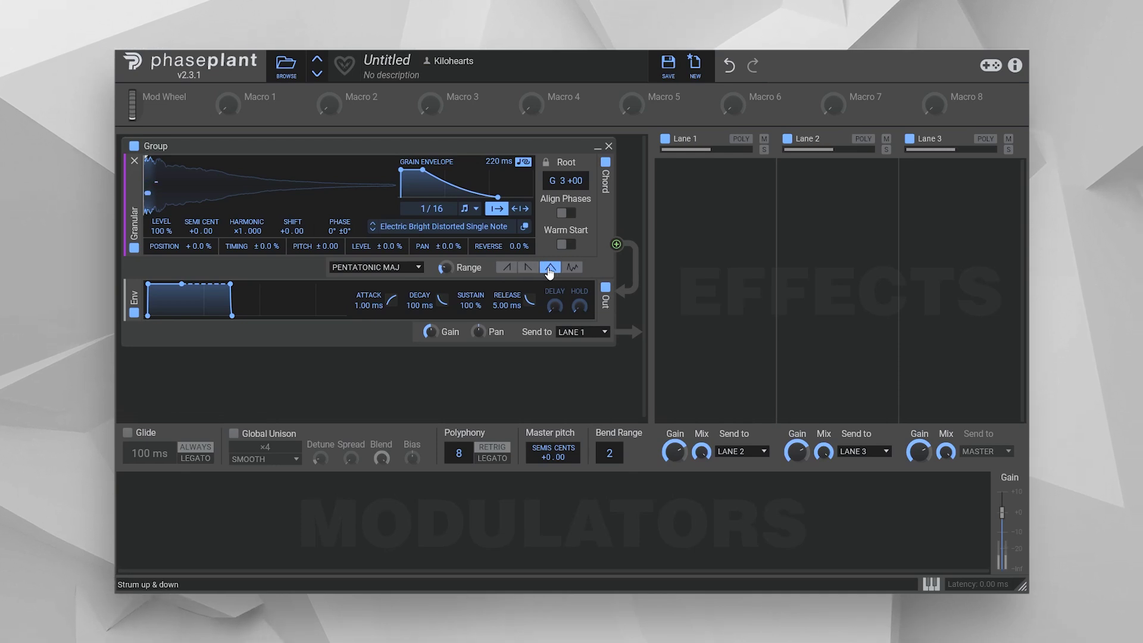
{"action": "left_click", "coordinate": [569, 269]}
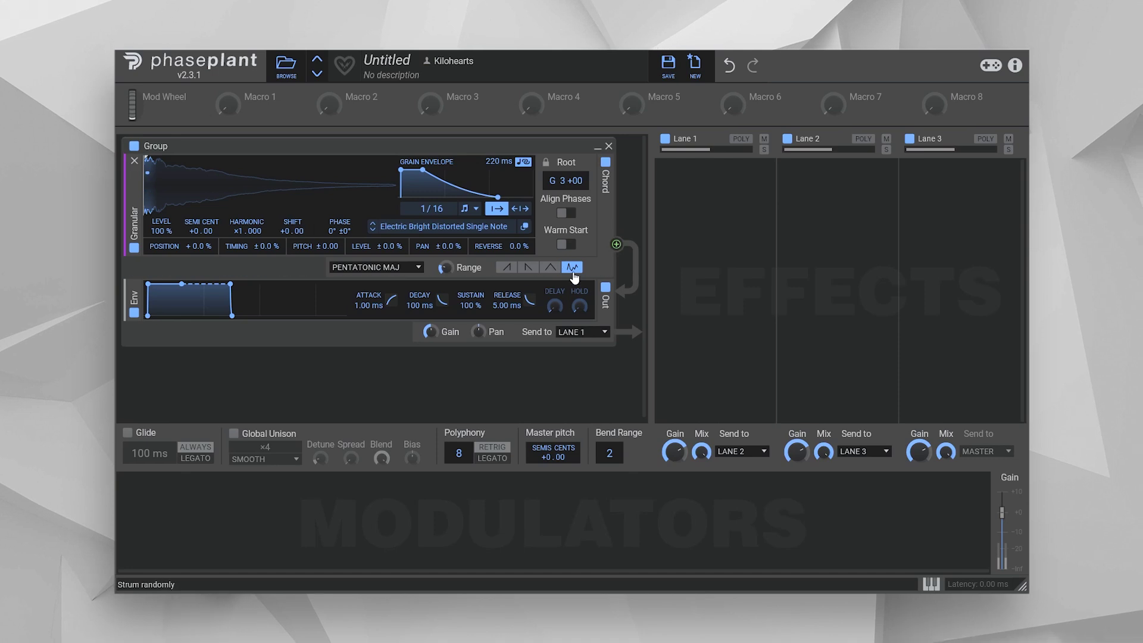
{"action": "left_click", "coordinate": [549, 268]}
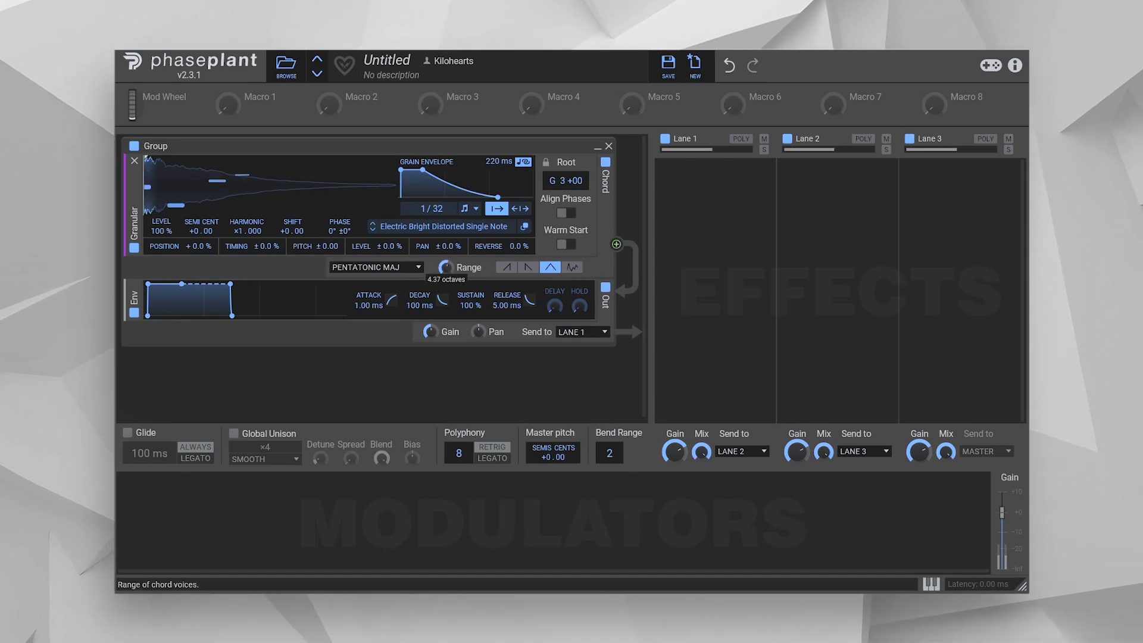
{"action": "left_click", "coordinate": [408, 268]}
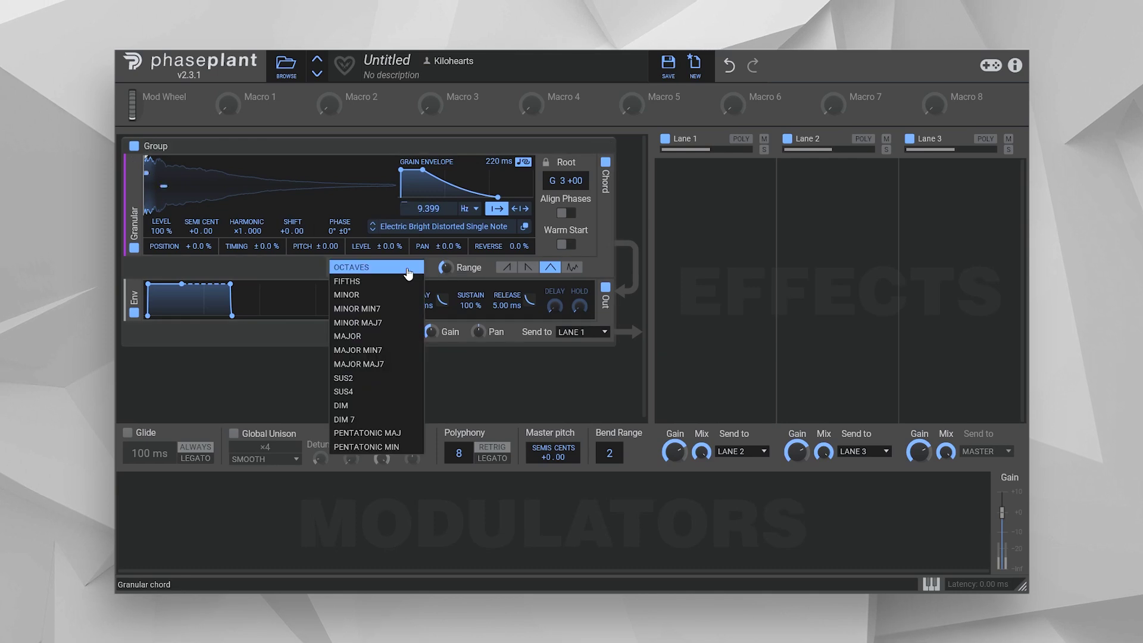